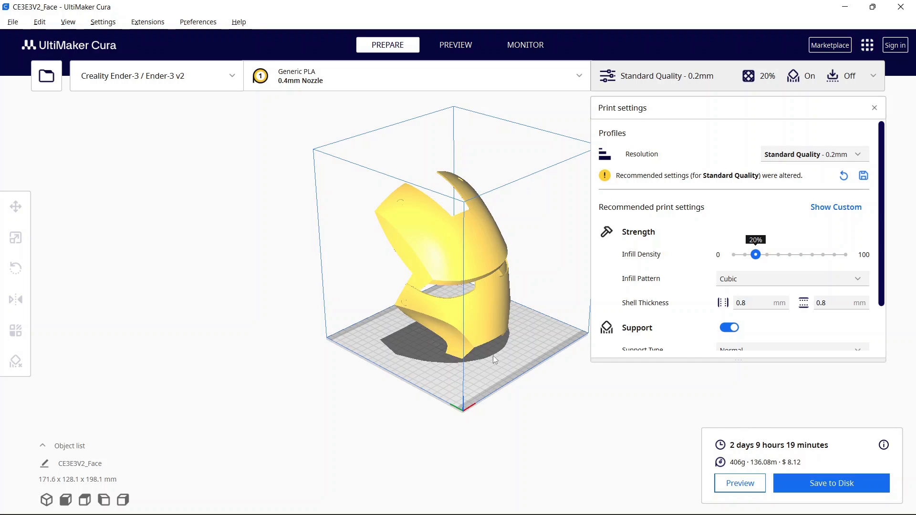
pyautogui.moveTo(528, 401); pyautogui.dragTo(519, 376, button='right')
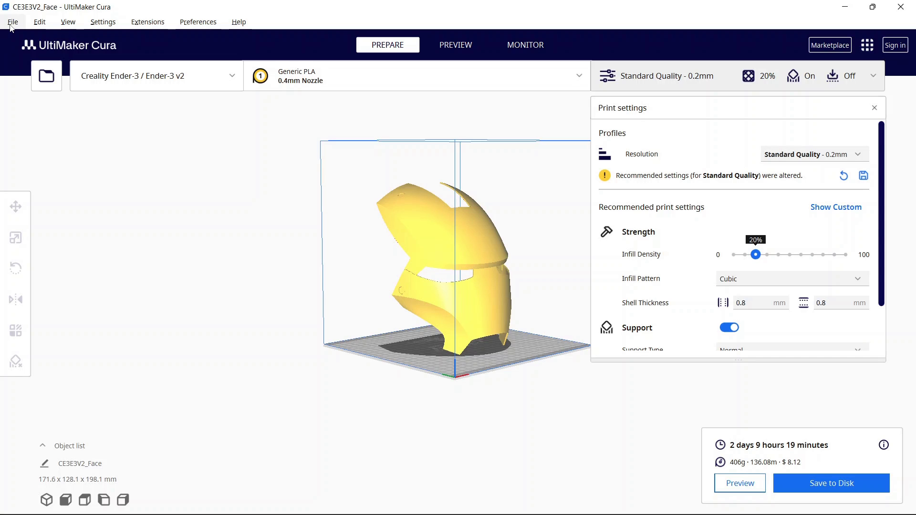
pyautogui.click(108, 24)
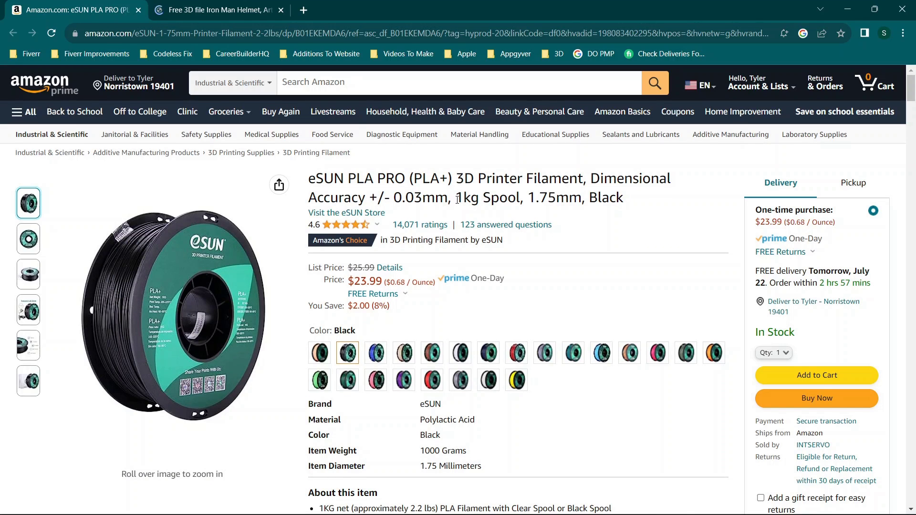
# - Switch to the browser and highlight the eSUN PLA PRO filament's spool weight and item diameter on its Amazon page
pyautogui.moveTo(456, 199); pyautogui.dragTo(622, 198)
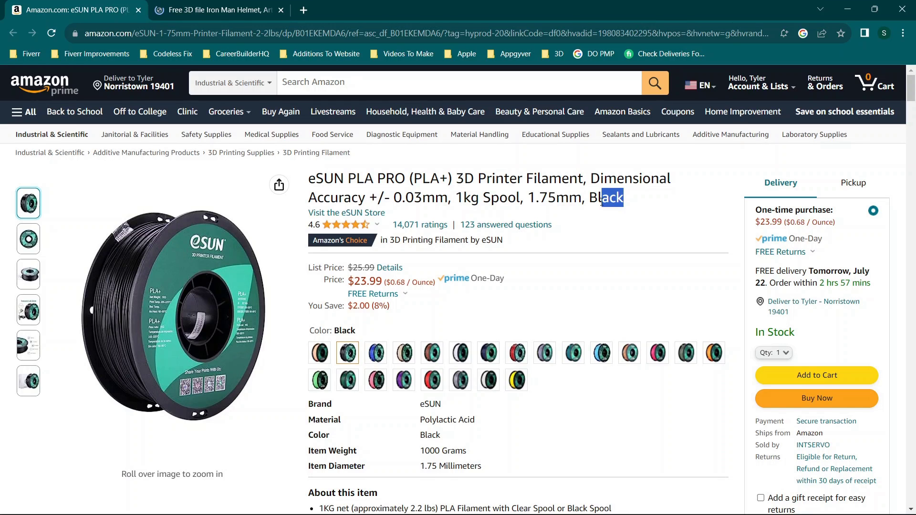
pyautogui.click(602, 200)
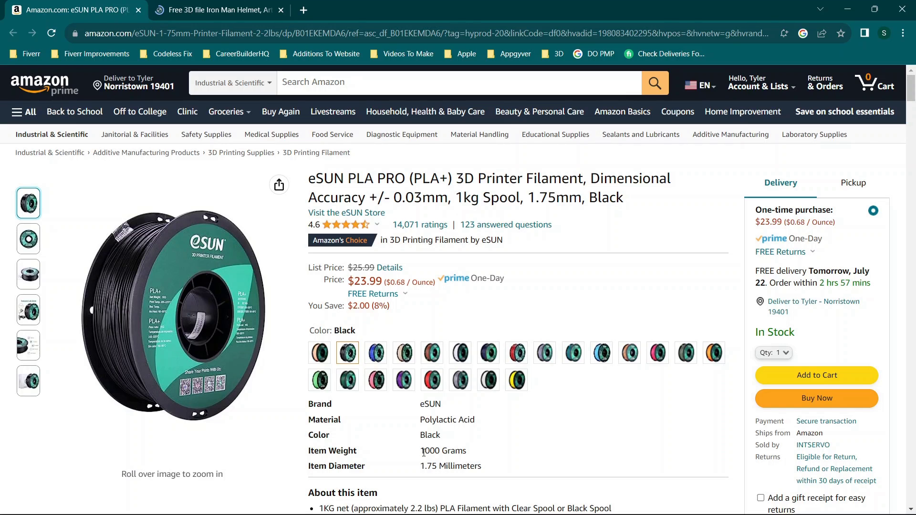
pyautogui.moveTo(423, 452); pyautogui.dragTo(466, 452)
pyautogui.click(466, 452)
pyautogui.moveTo(421, 470); pyautogui.dragTo(500, 474)
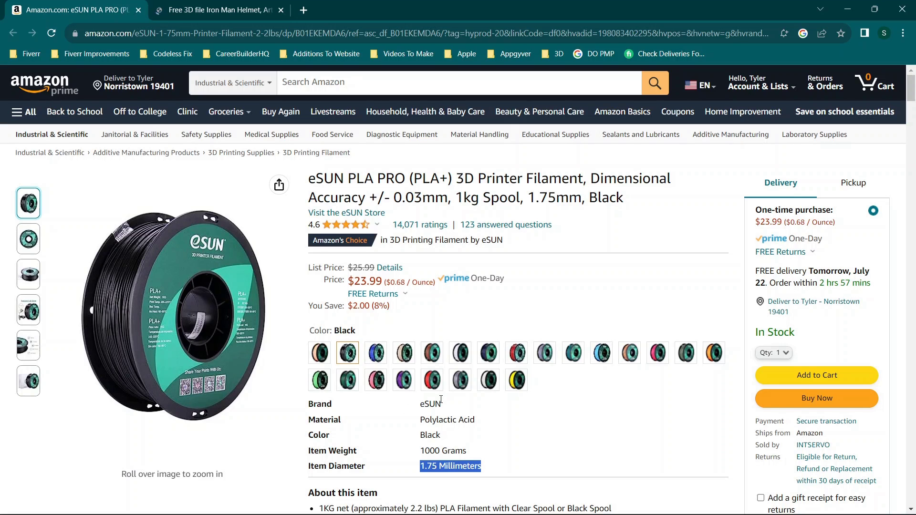
pyautogui.scroll(-1, 441, 400)
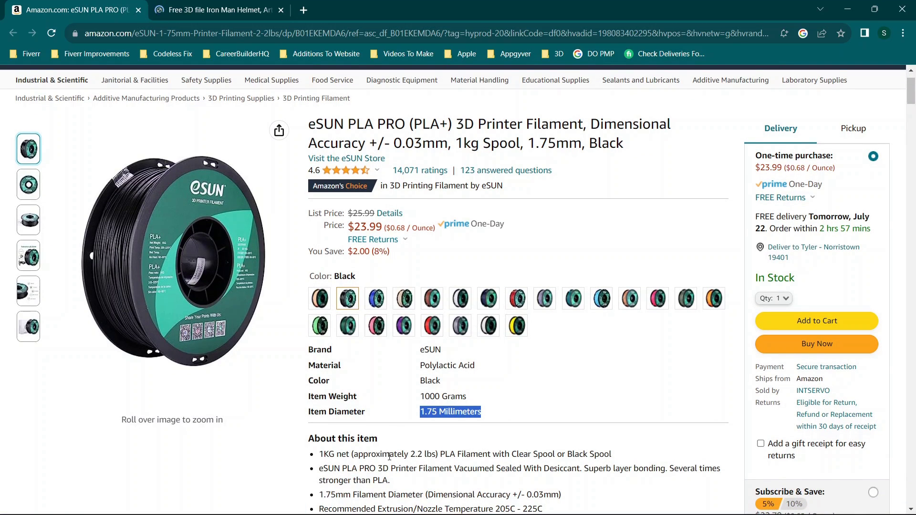
pyautogui.click(451, 411)
# - Read the filament's item description and highlight its price on the product page
pyautogui.scroll(-1, 429, 413)
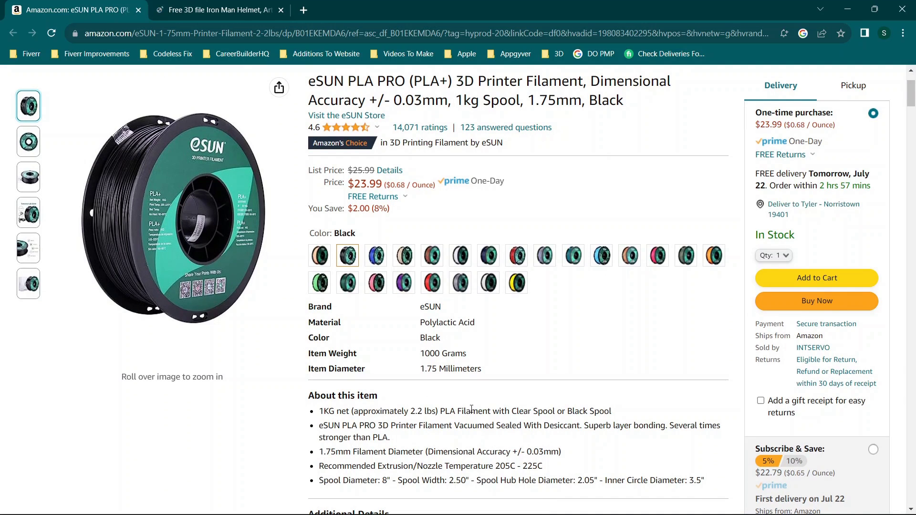
pyautogui.scroll(2, 385, 317)
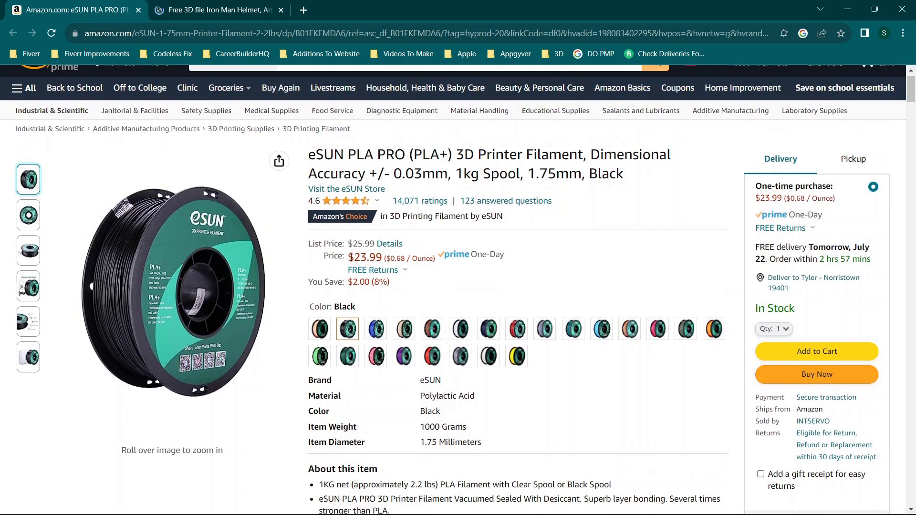
pyautogui.moveTo(348, 257); pyautogui.dragTo(426, 257)
pyautogui.click(477, 299)
# - Bring up the Cults page of the articulated, wearable Iron Man helmet and look over the design
pyautogui.click(228, 9)
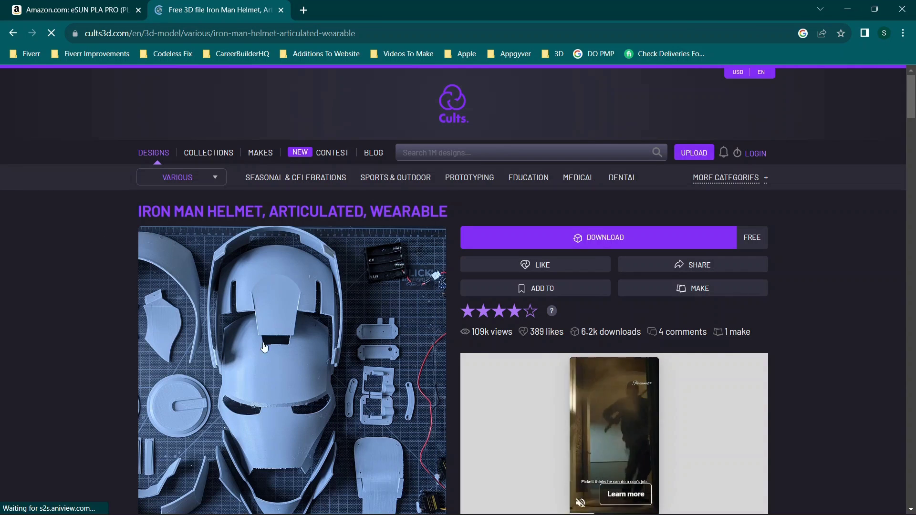
pyautogui.scroll(-1, 326, 360)
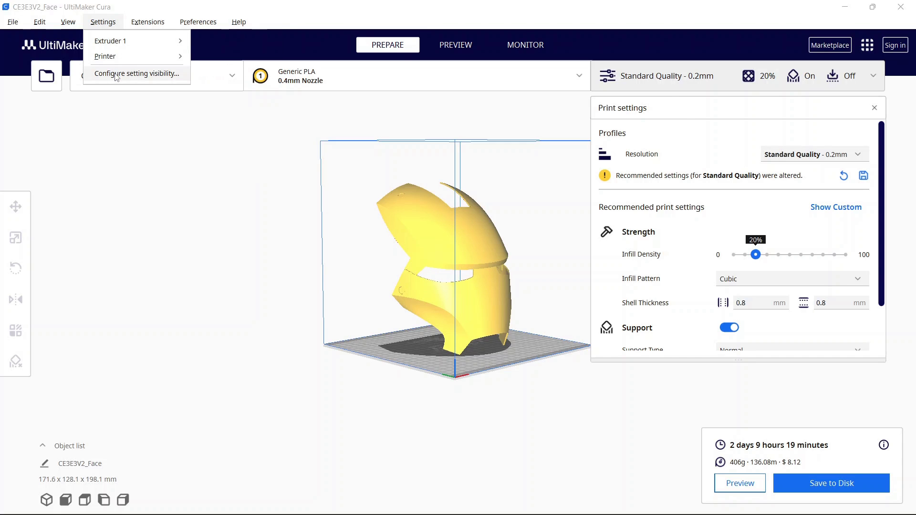
# - Switch back to Cura, open the preferences and examine the currency option and the setting visibility list
pyautogui.click(118, 74)
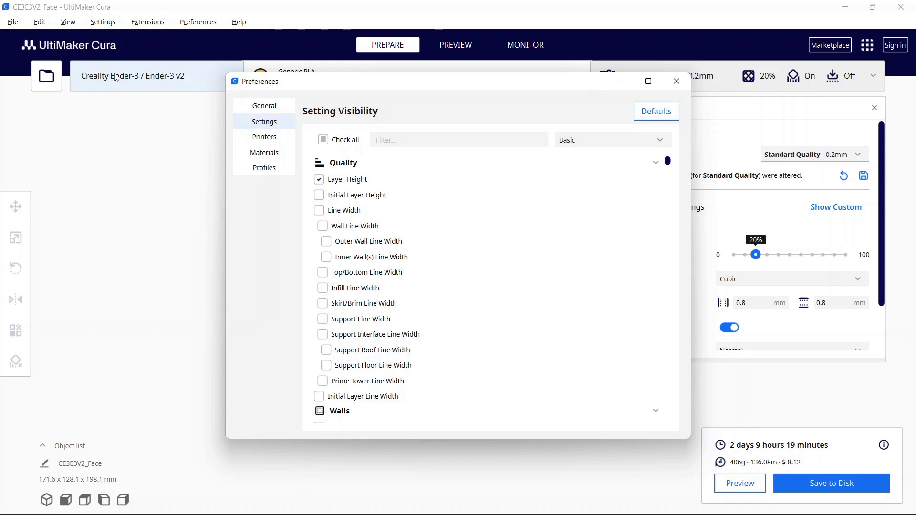
pyautogui.click(263, 106)
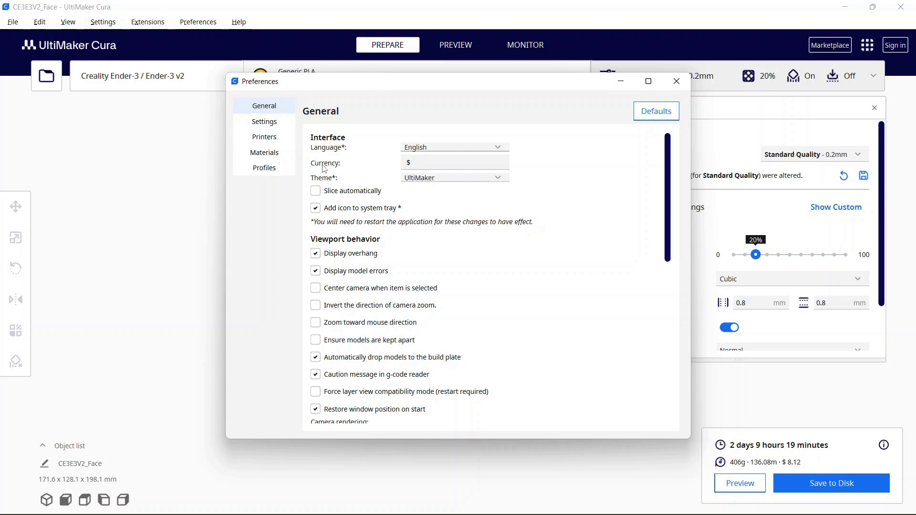
pyautogui.click(399, 169)
pyautogui.click(416, 163)
pyautogui.click(263, 123)
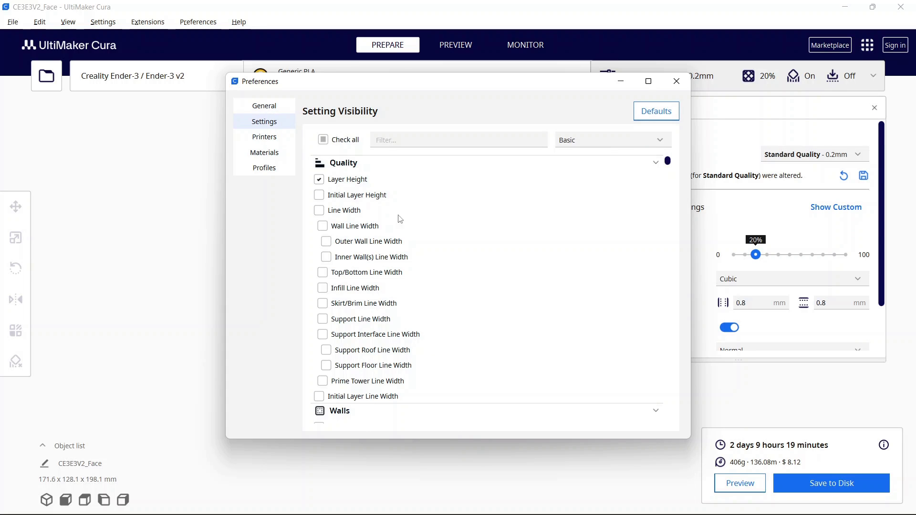
pyautogui.scroll(-10, 411, 231)
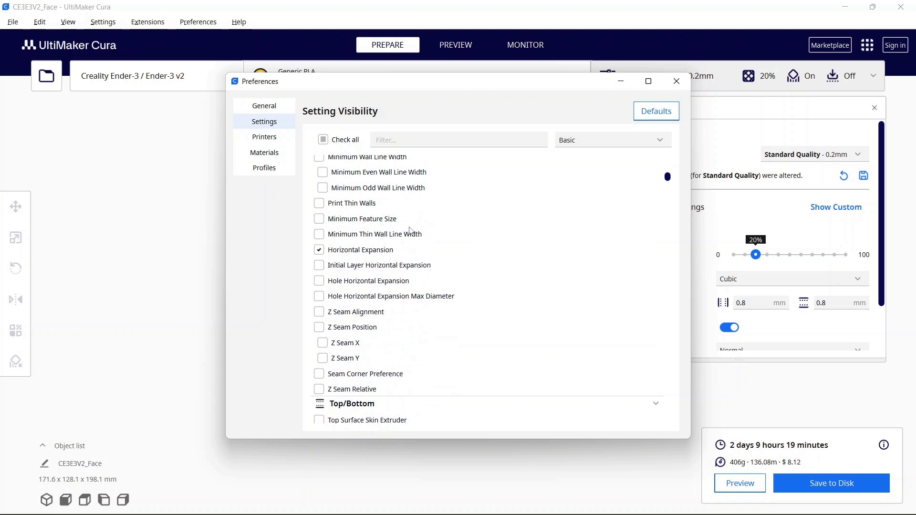
# - Open the material preferences and examine the properties of Generic PLA, including its filament cost and weight
pyautogui.click(263, 153)
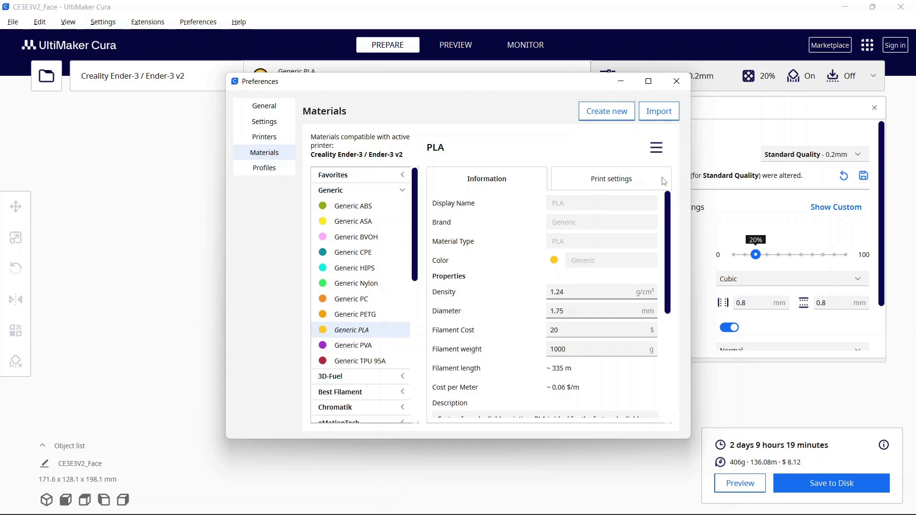
pyautogui.scroll(-4, 574, 220)
pyautogui.scroll(3, 575, 220)
pyautogui.scroll(-2, 575, 220)
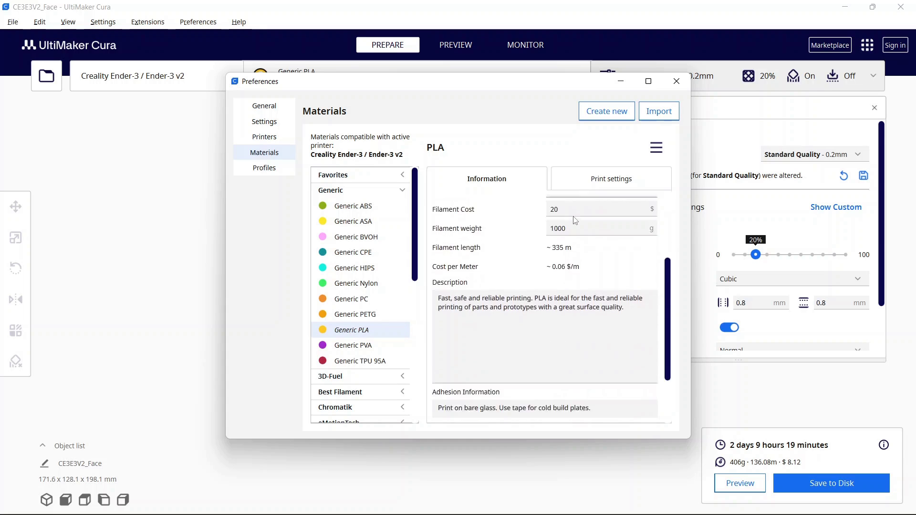
pyautogui.scroll(3, 575, 220)
pyautogui.scroll(-4, 575, 220)
pyautogui.scroll(2, 575, 220)
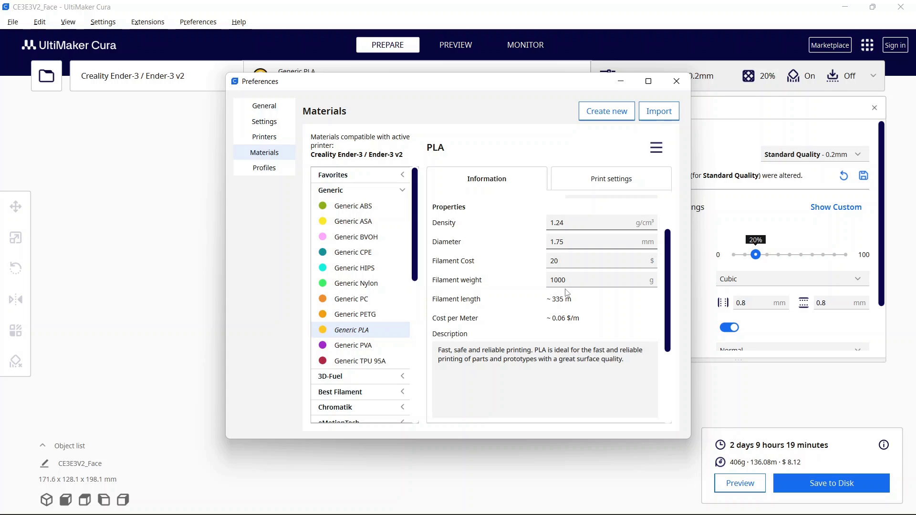
# - Set the filament weight of Generic PLA to 1000 g
pyautogui.click(575, 268)
pyautogui.click(569, 283)
pyautogui.click(559, 266)
pyautogui.click(571, 283)
pyautogui.press('BackSpace')
pyautogui.write('0')
# - Review the remaining Generic PLA information down to the adhesion notes and close the preferences
pyautogui.scroll(-3, 598, 317)
pyautogui.scroll(5, 599, 286)
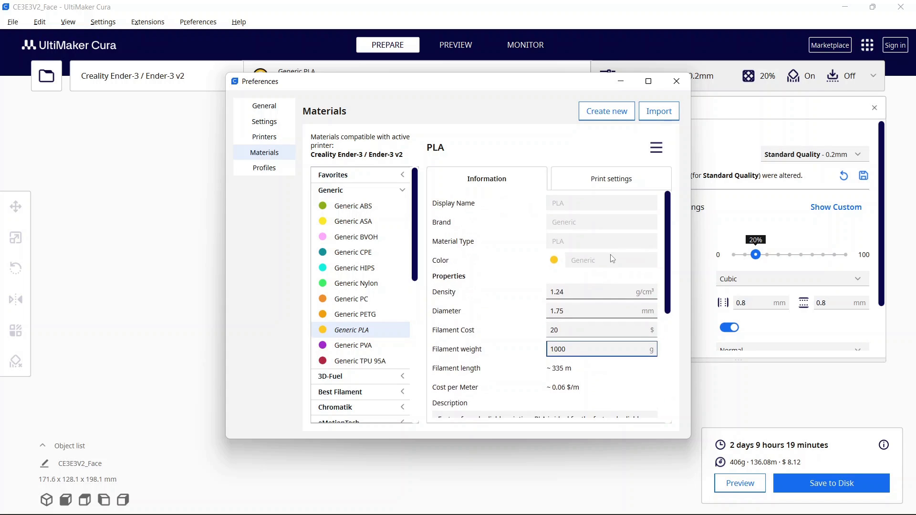
pyautogui.scroll(-5, 569, 279)
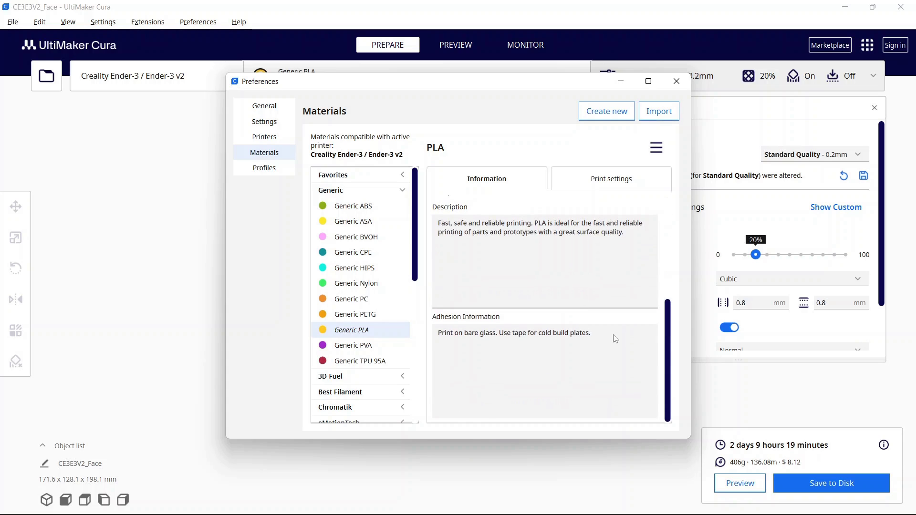
pyautogui.click(676, 86)
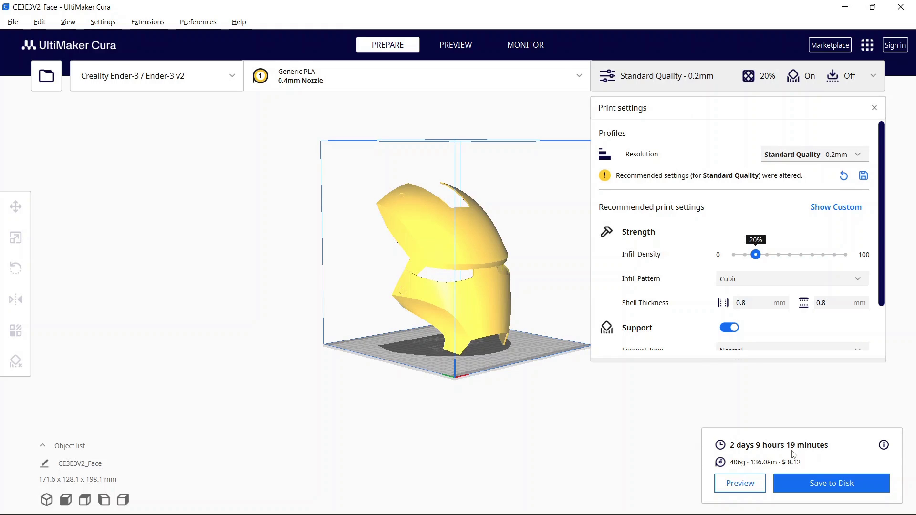
pyautogui.click(499, 311)
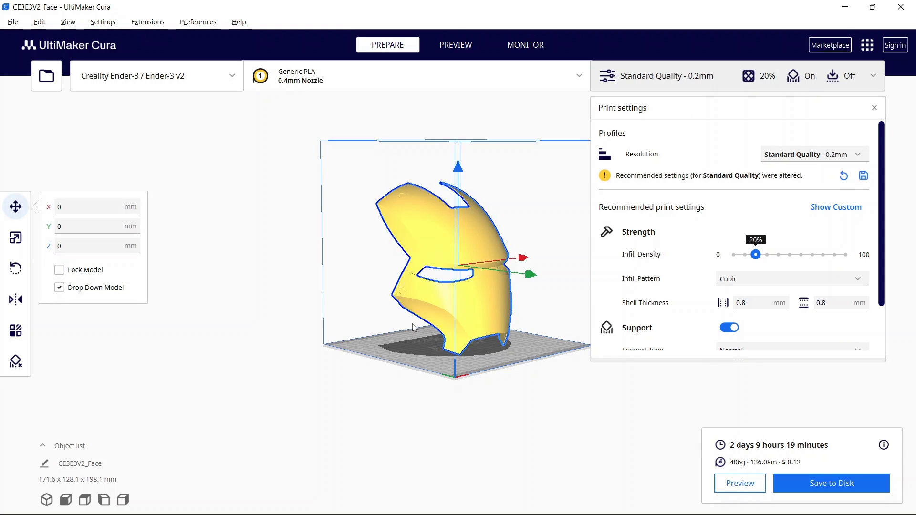
pyautogui.click(575, 347)
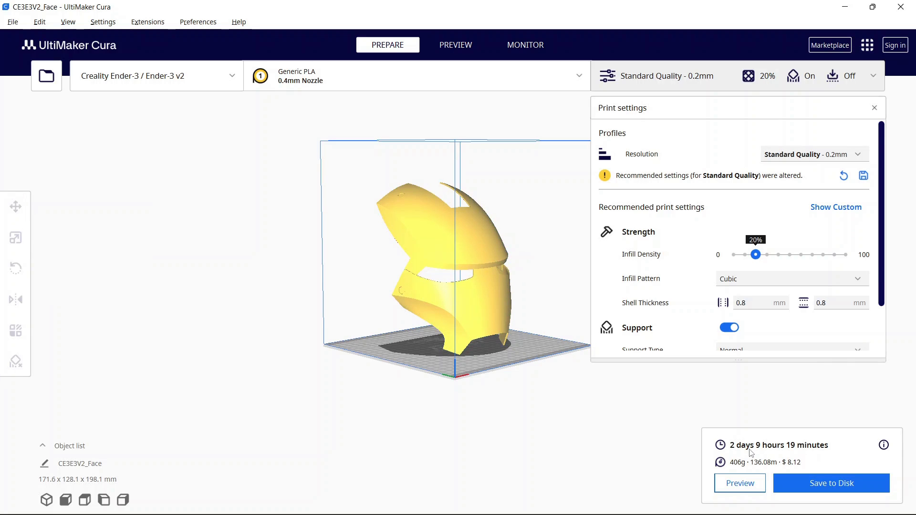